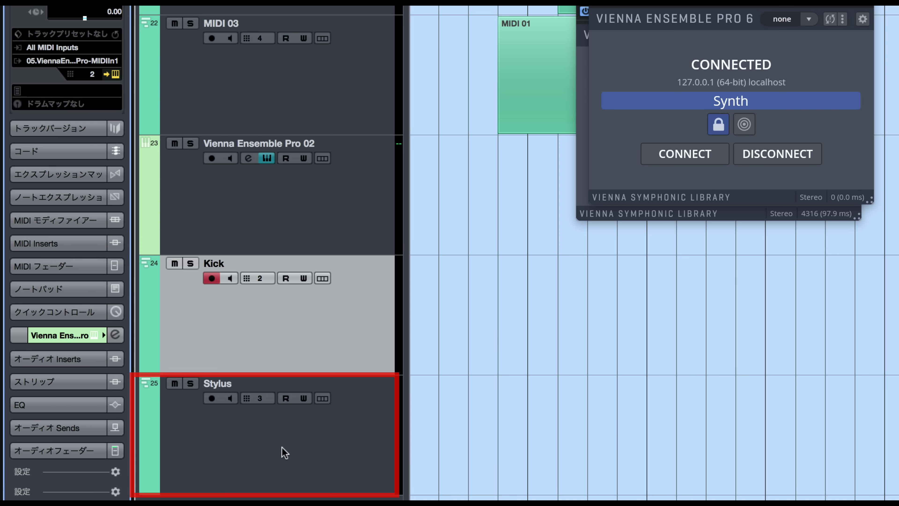
Route the Stylus track's output to 05. Vienna Ensemble Pro - MIDI In 1 and check the MIDI channels of Kick and Stylus.
left_click(295, 394)
left_click(85, 61)
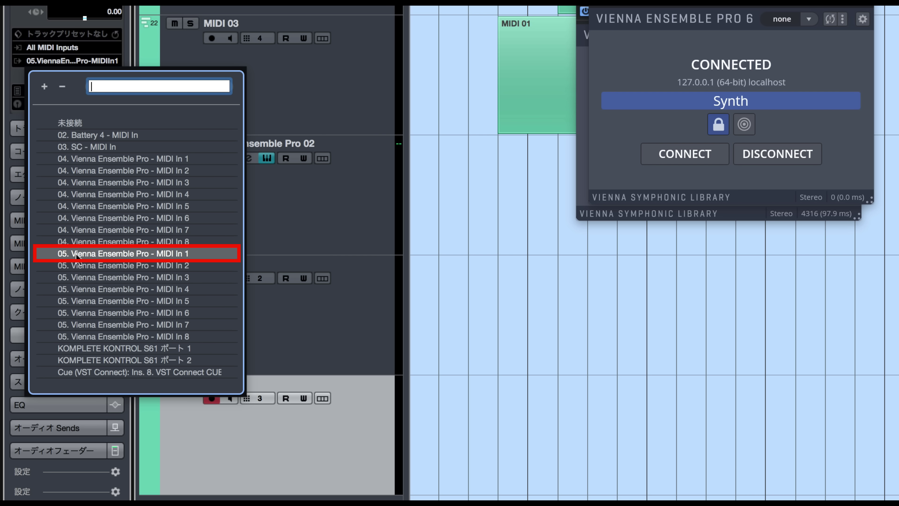
left_click(286, 270)
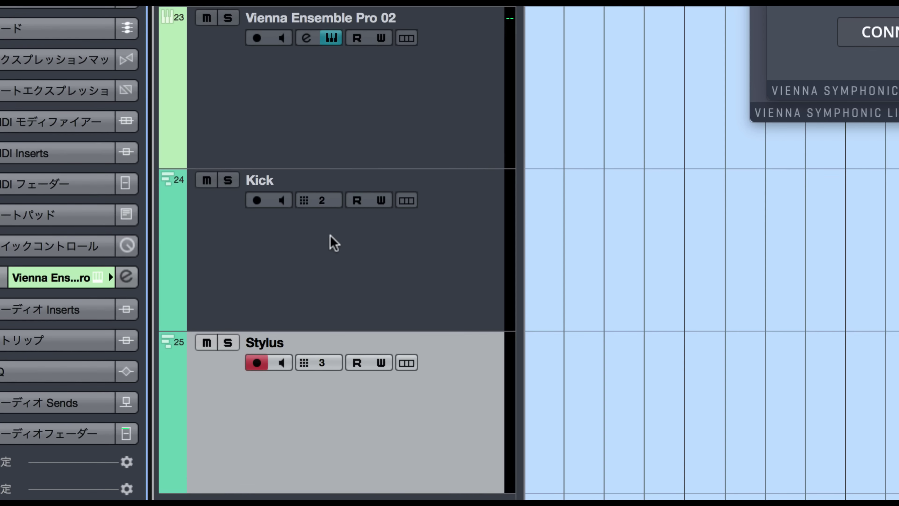
left_click(266, 282)
left_click(581, 111)
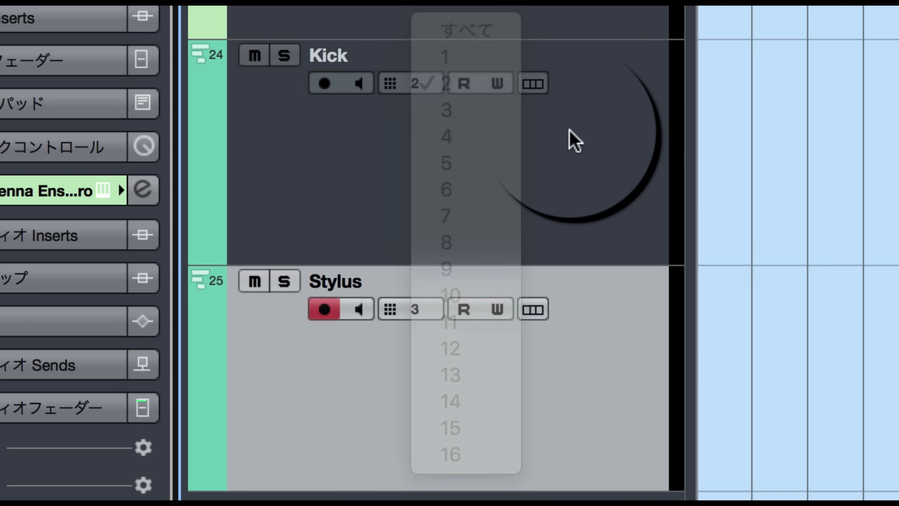
left_click(417, 311)
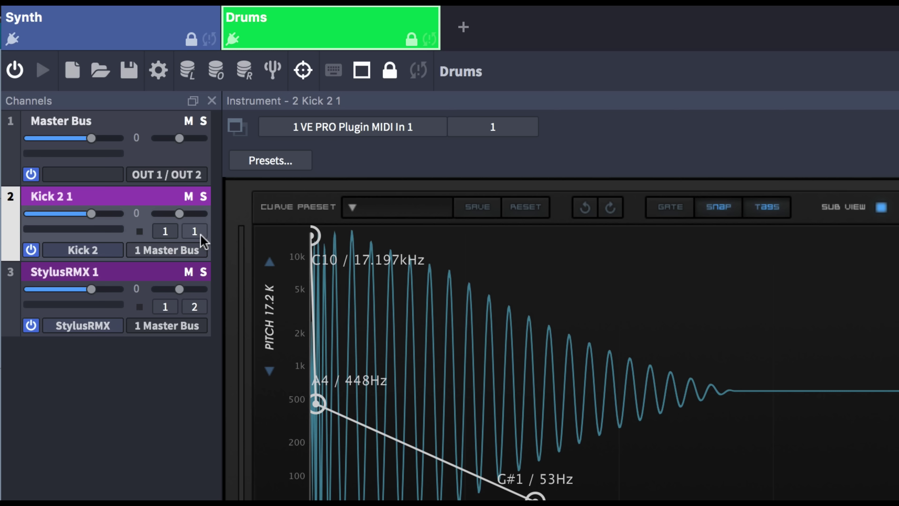
In the Vienna Ensemble Pro Drums instance, set the Kick 2 1 channel to MIDI channel 2 and StylusRMX 1 to MIDI channel 3.
left_click(194, 231)
left_click(209, 339)
left_click(199, 306)
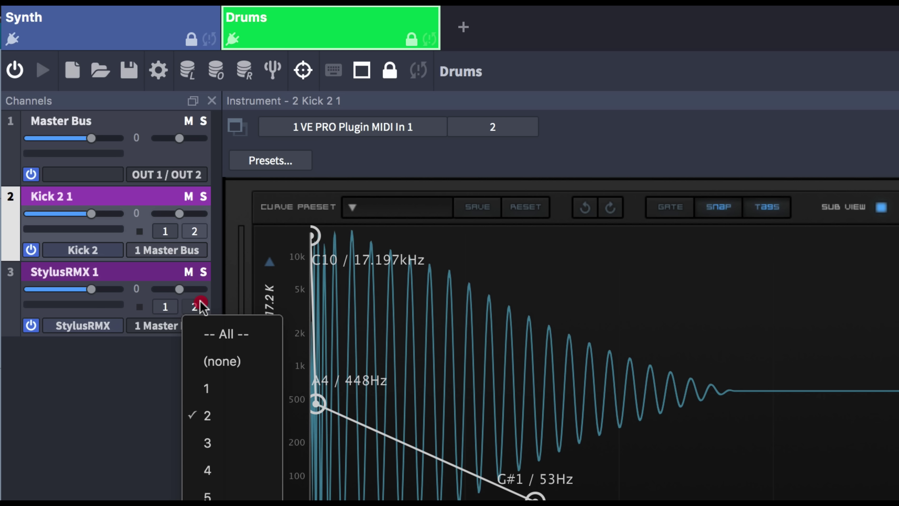
left_click(204, 436)
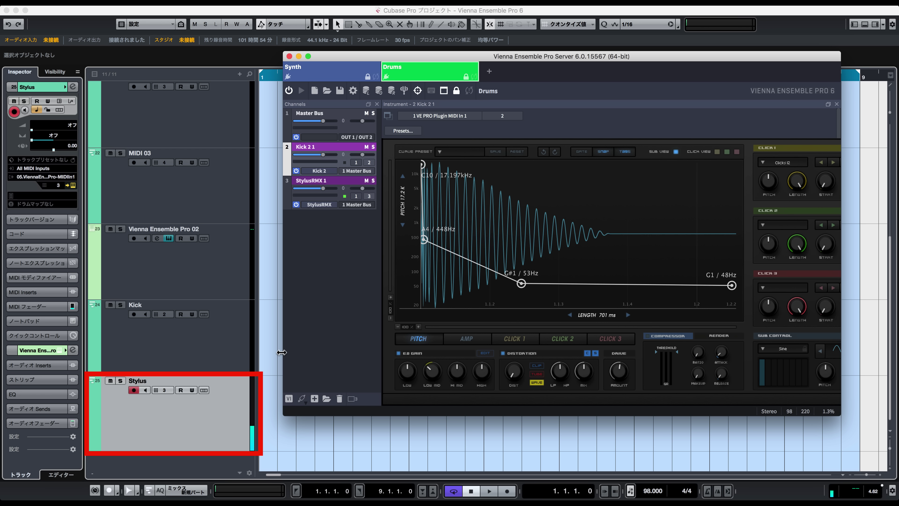
Select the Kick and Stylus tracks in Cubase to audition each one, and open the Stylus track's instrument.
left_click(151, 346)
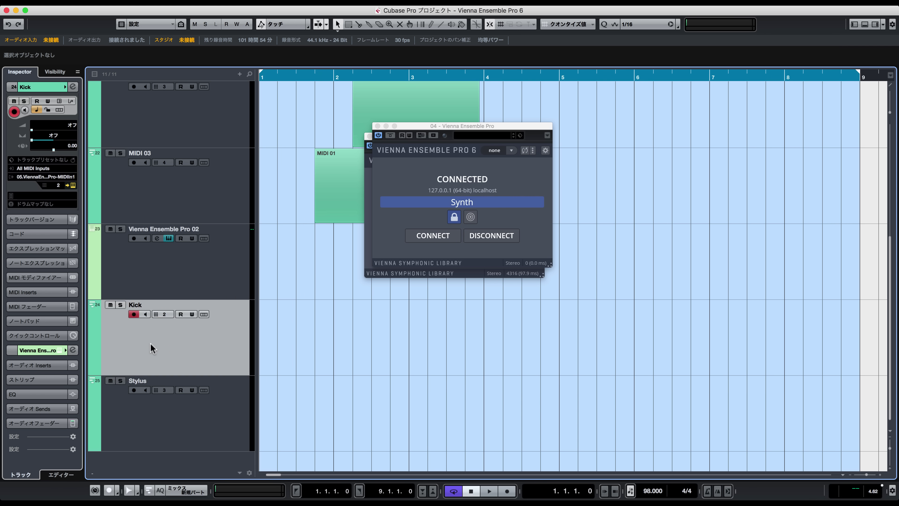
left_click(175, 408)
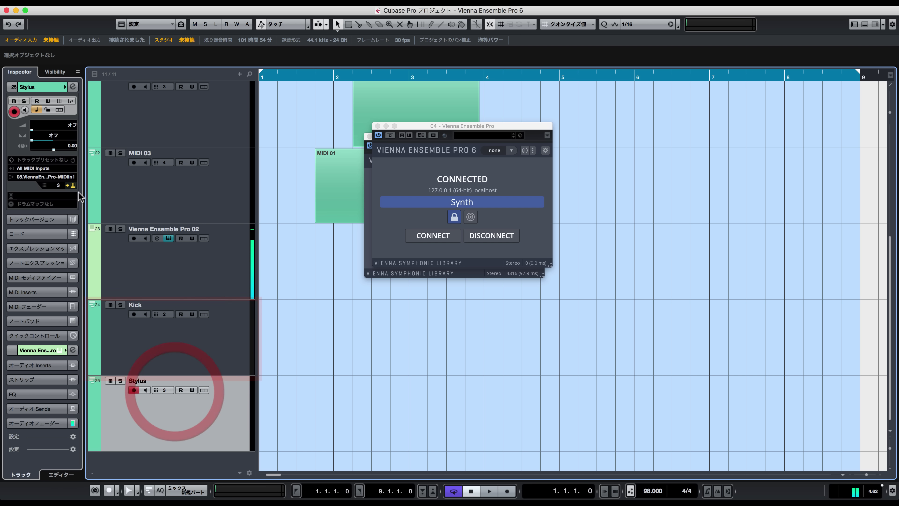
left_click(73, 185)
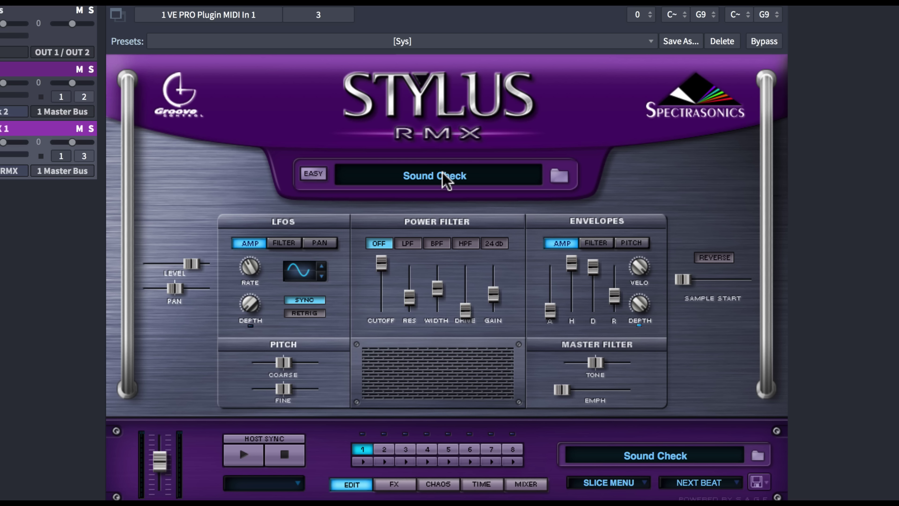
Load the 96-Bongos element from the Bongos suite in the Core Library's Groove Elements directory into Stylus RMX.
left_click(574, 207)
left_click(209, 155)
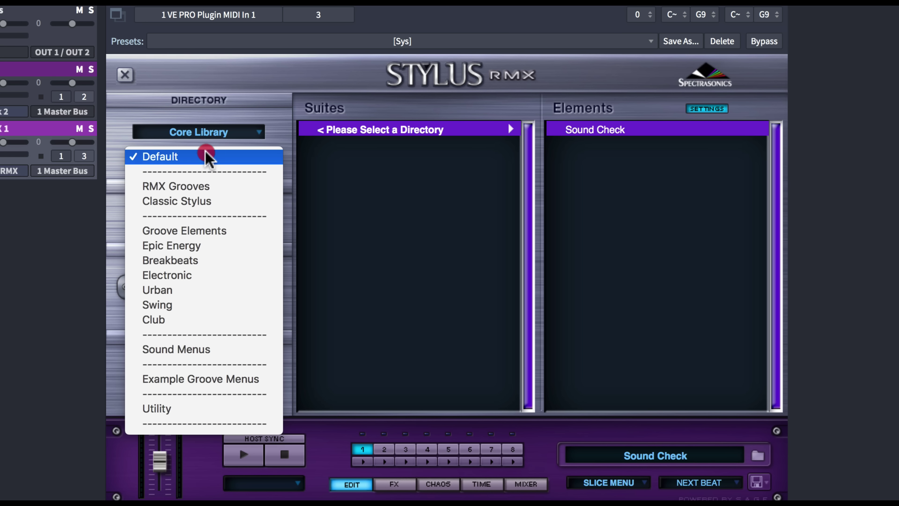
left_click(180, 229)
left_click(584, 222)
left_click(606, 223)
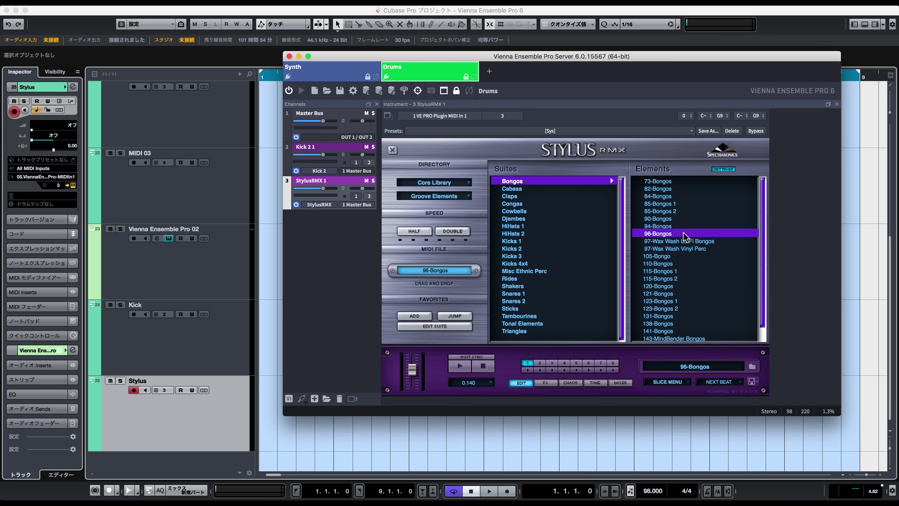
Audition the Stylus track in Cubase, and select part 3 of Stylus RMX in Vienna Ensemble Pro.
left_click(184, 434)
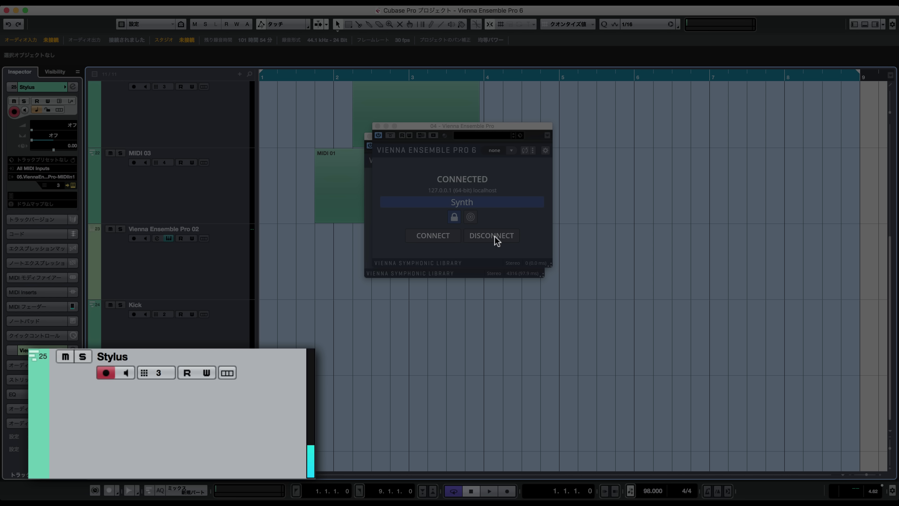
key("super+Tab")
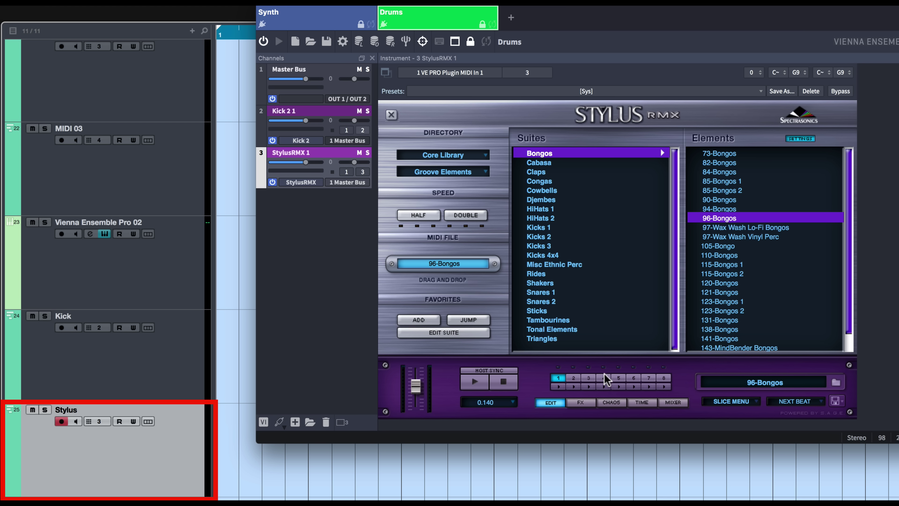
left_click(589, 378)
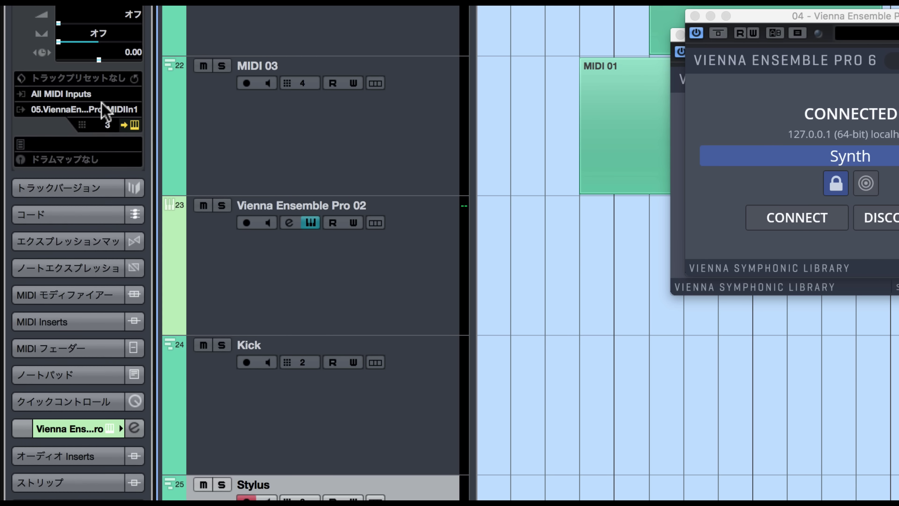
Route the Cubase Stylus track to 05. Vienna Ensemble Pro - MIDI In 2 on MIDI channel 1.
left_click(100, 68)
left_click(114, 272)
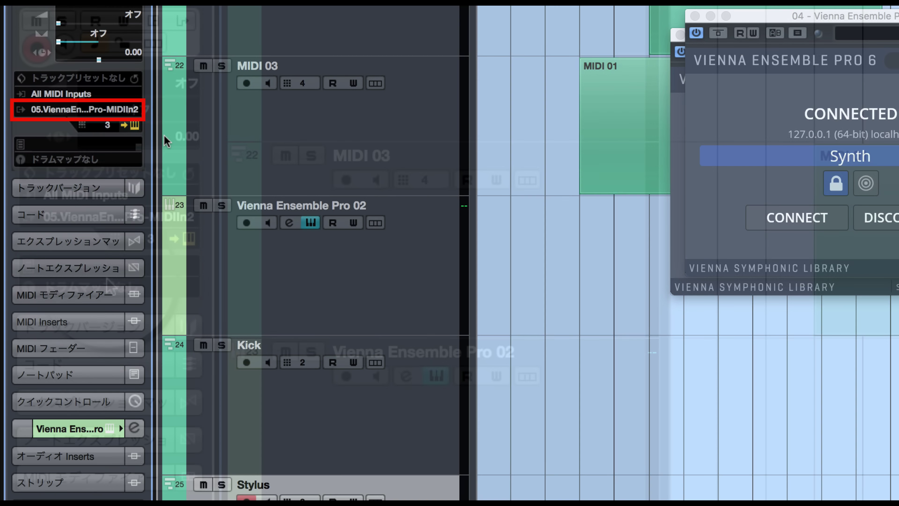
left_click(108, 124)
left_click(170, 202)
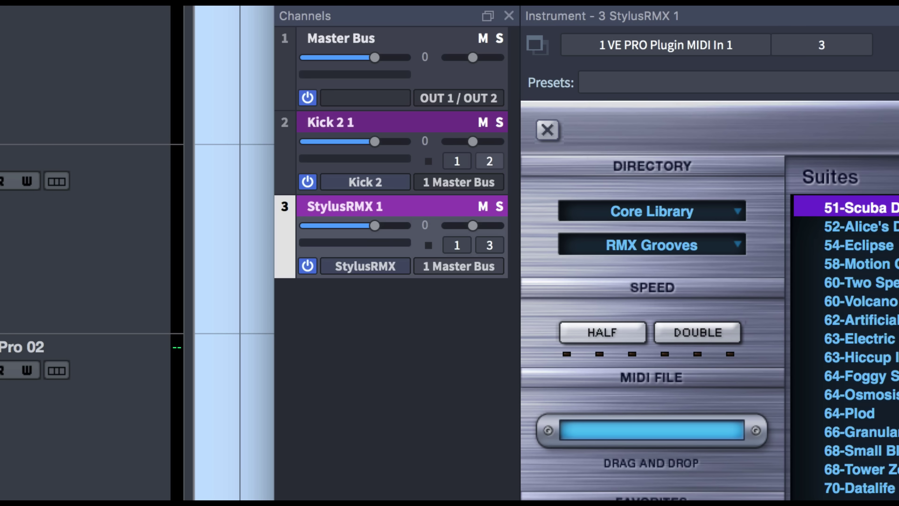
Set the StylusRMX 1 channel in Vienna Ensemble Pro to MIDI port 2 and MIDI channel 1.
left_click(457, 245)
left_click(488, 365)
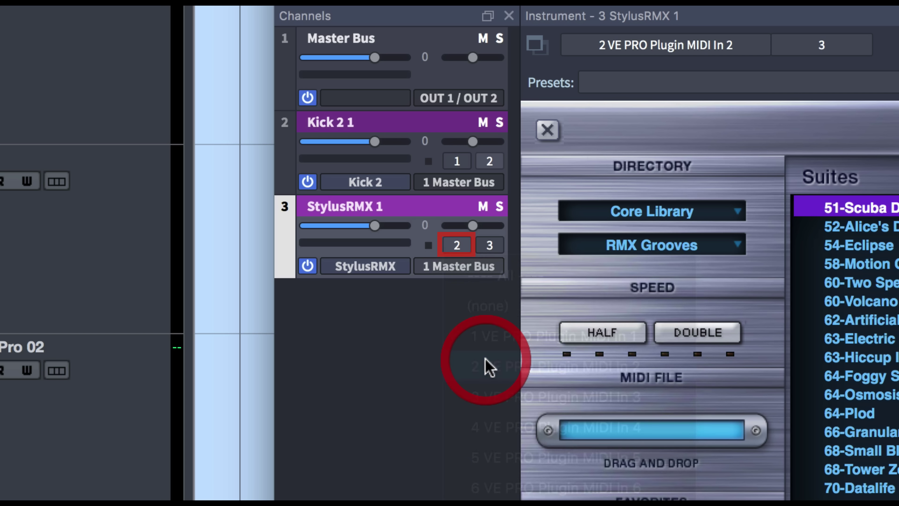
left_click(490, 249)
left_click(501, 340)
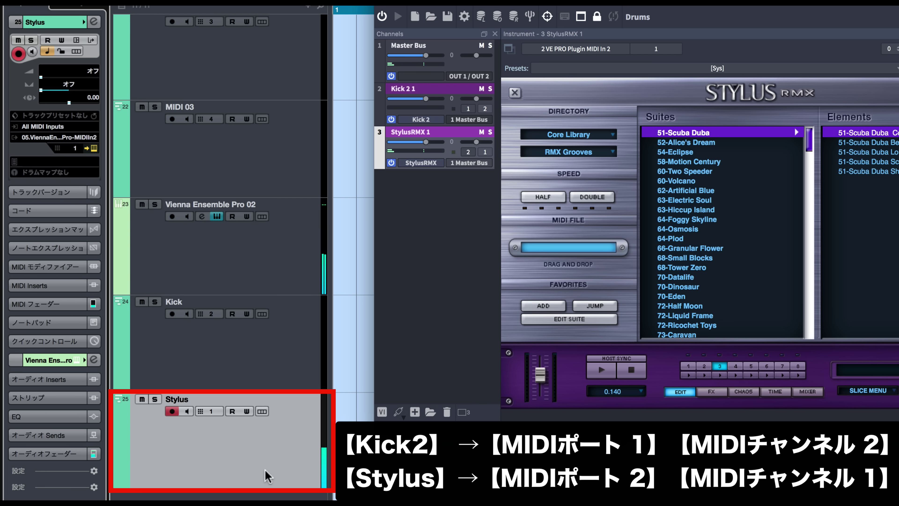
Audition the Kick track in Cubase and inspect the MIDI output ports offered for the Stylus track.
left_click(227, 355)
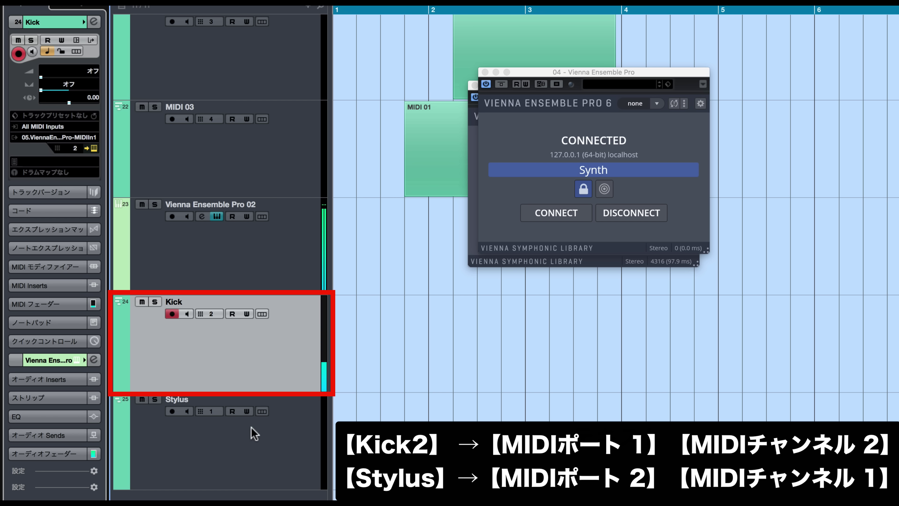
left_click(253, 430)
left_click(89, 138)
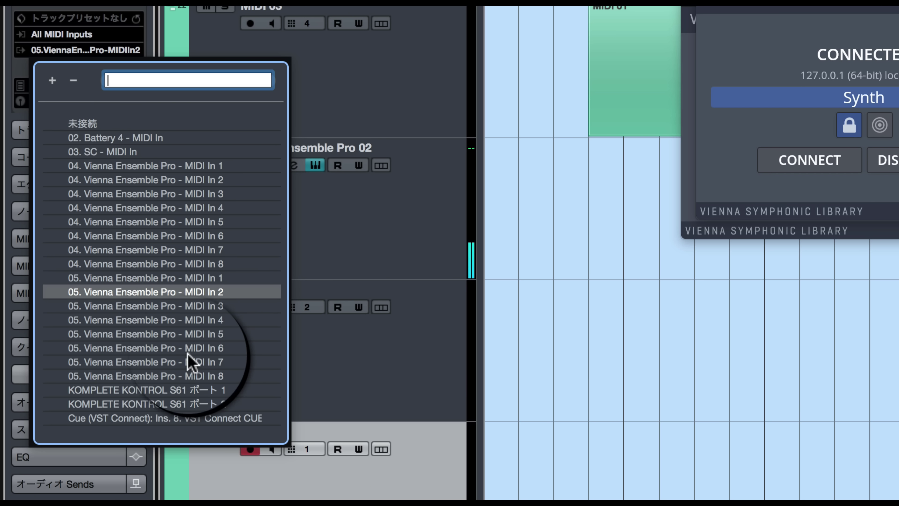
left_click(403, 399)
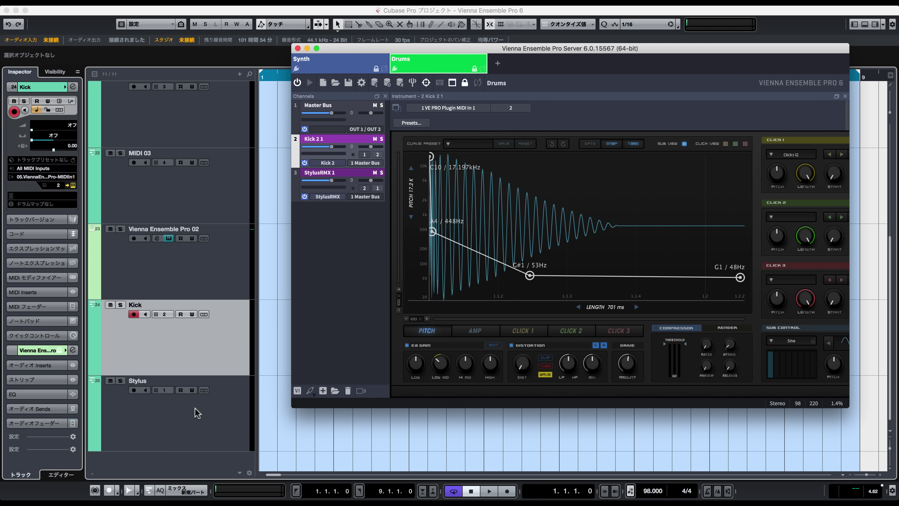
Review the track list and audition Kick and Stylus to compare their output on the Vienna Ensemble Pro 02 track.
scroll(206, 403, "up", 4)
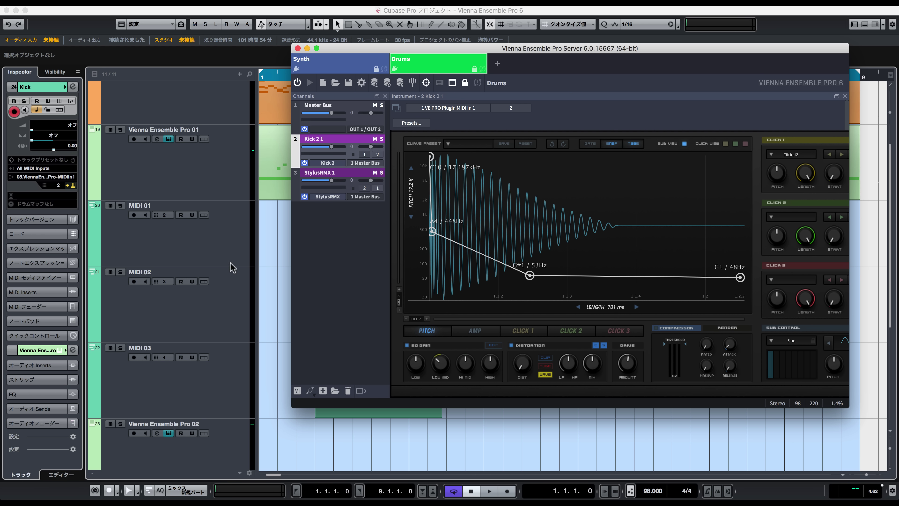
scroll(212, 265, "down", 4)
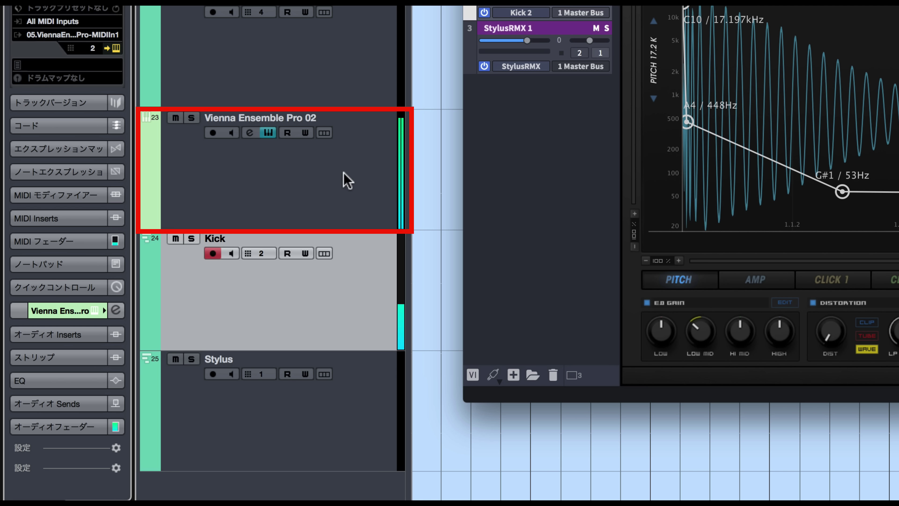
left_click(236, 442)
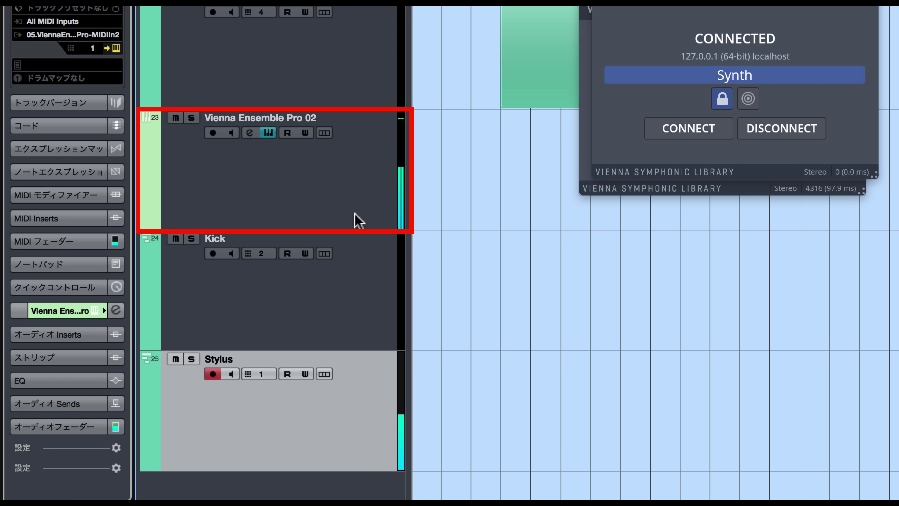
left_click(294, 204)
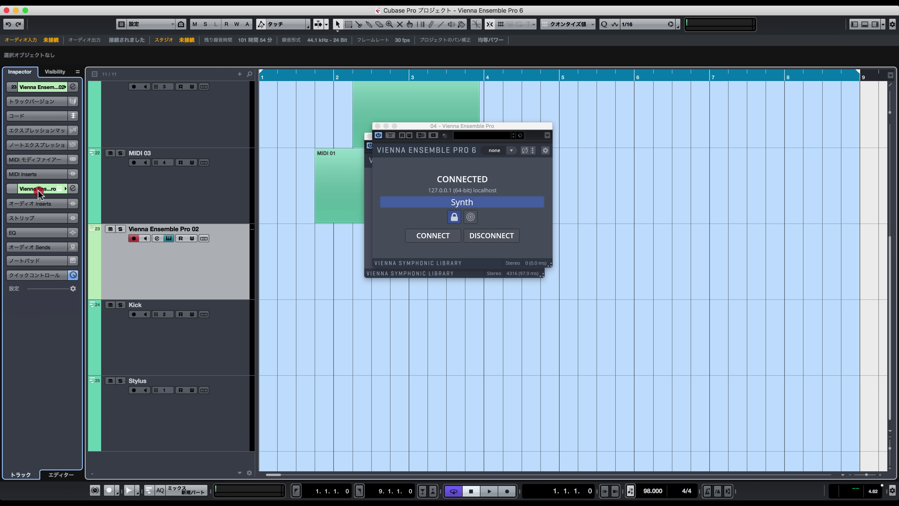
left_click(40, 190)
left_click(188, 309)
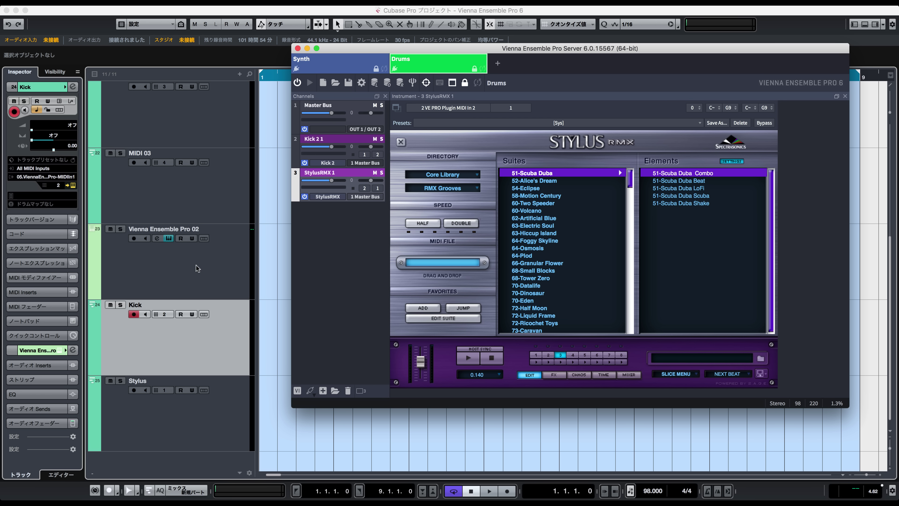
Activate the Out 3/4 and Out 5/6 stereo outputs for the Vienna Ensemble Pro 02 instrument track.
left_click(180, 268)
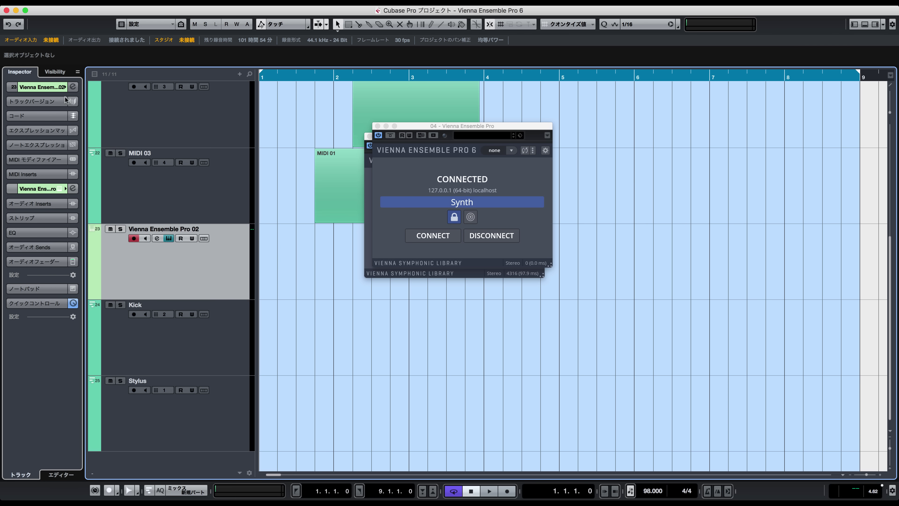
left_click(65, 87)
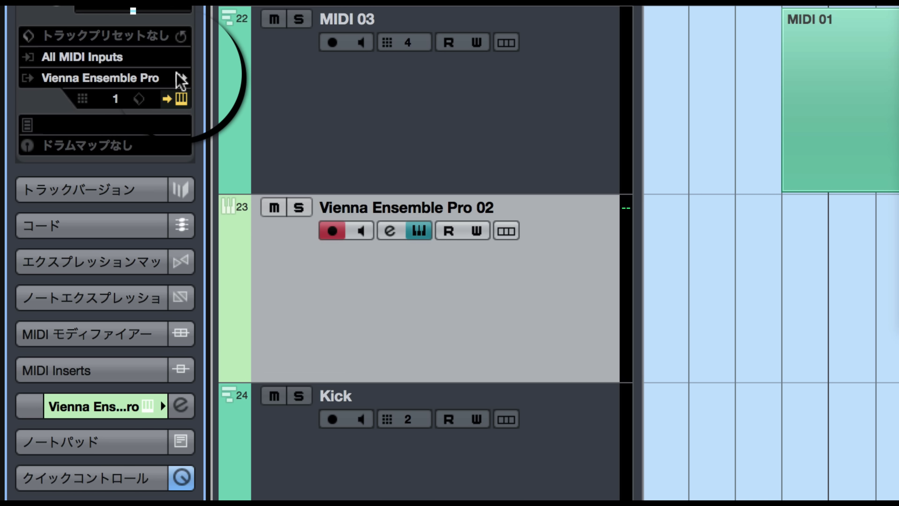
left_click(181, 79)
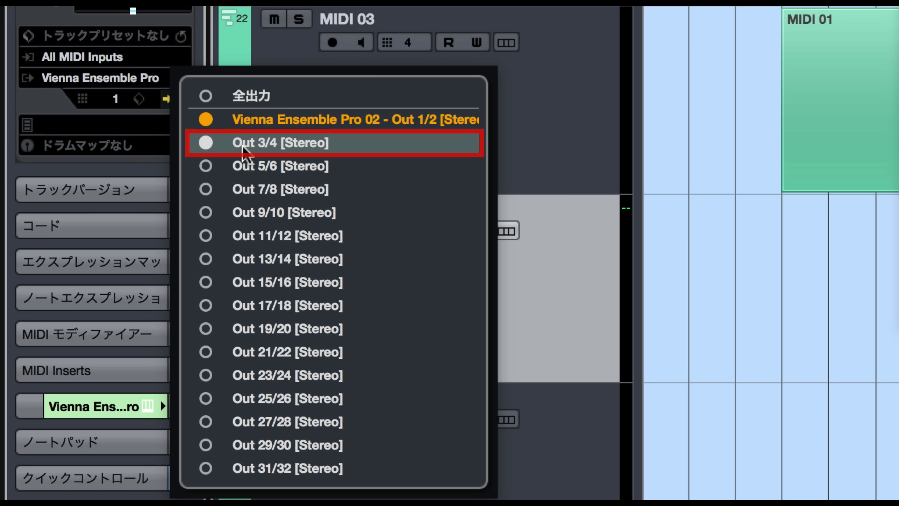
left_click(206, 166)
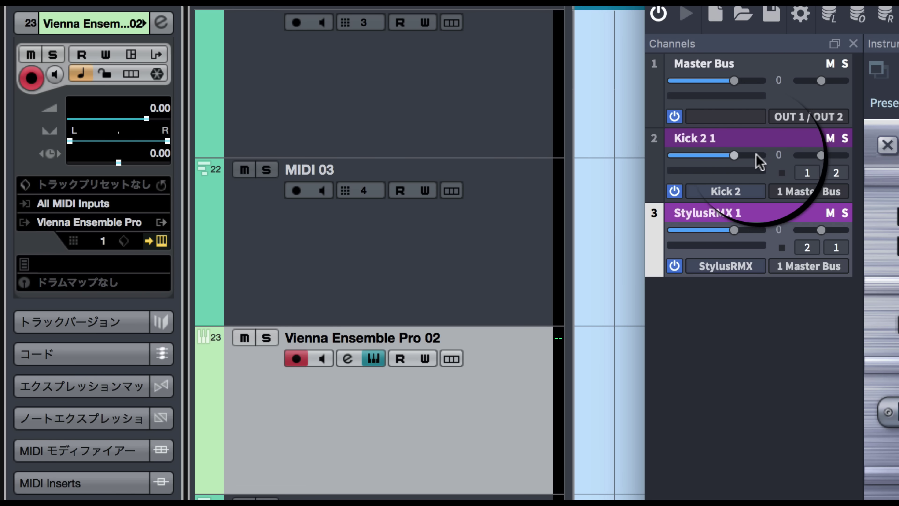
Route the Kick 2 1 channel in Vienna Ensemble Pro to OUT 3 / OUT 4, and select the Kick track in Cubase to audition it.
left_click(828, 193)
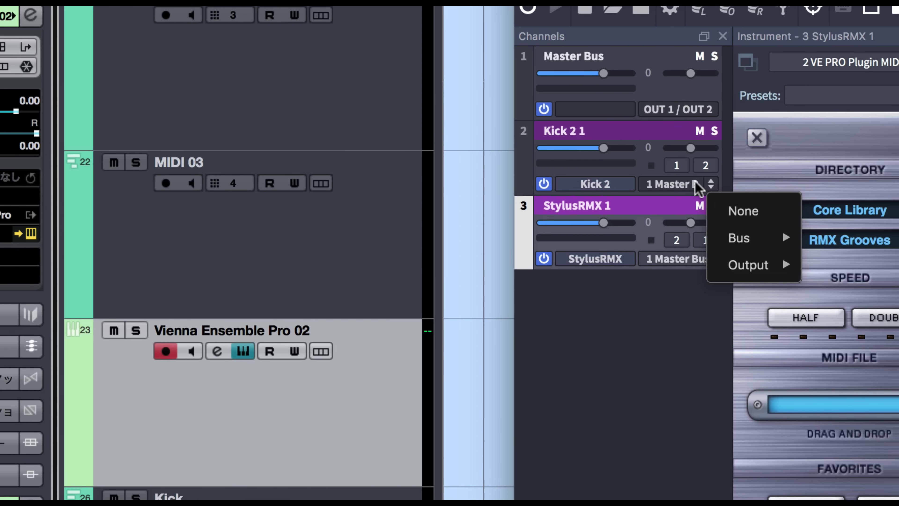
left_click(703, 188)
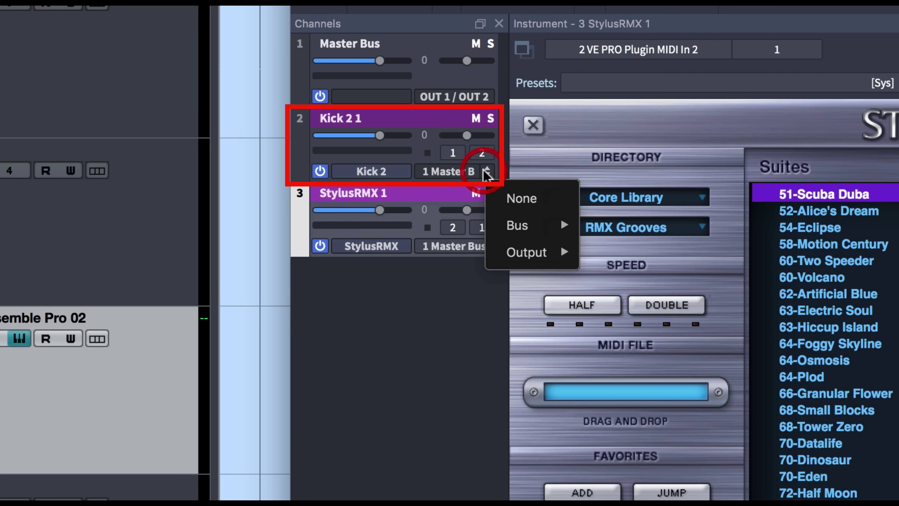
mouse_move(752, 271)
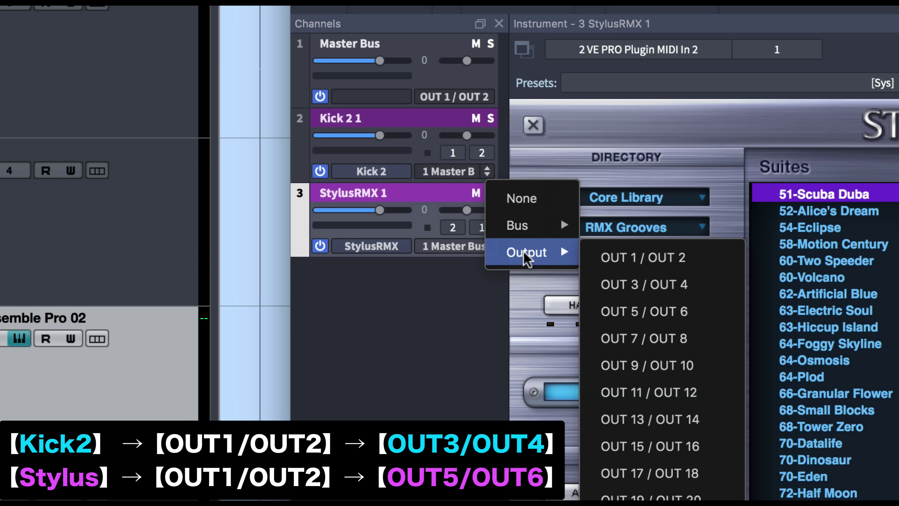
left_click(623, 284)
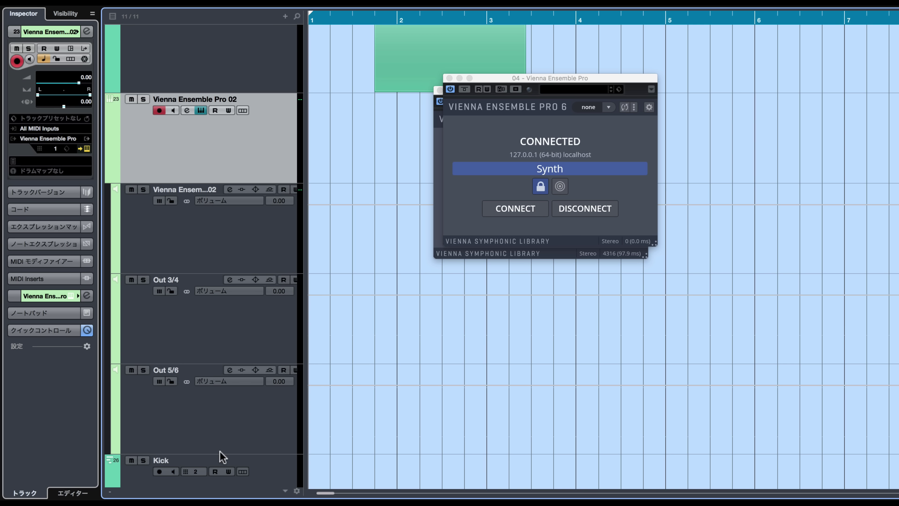
left_click(262, 477)
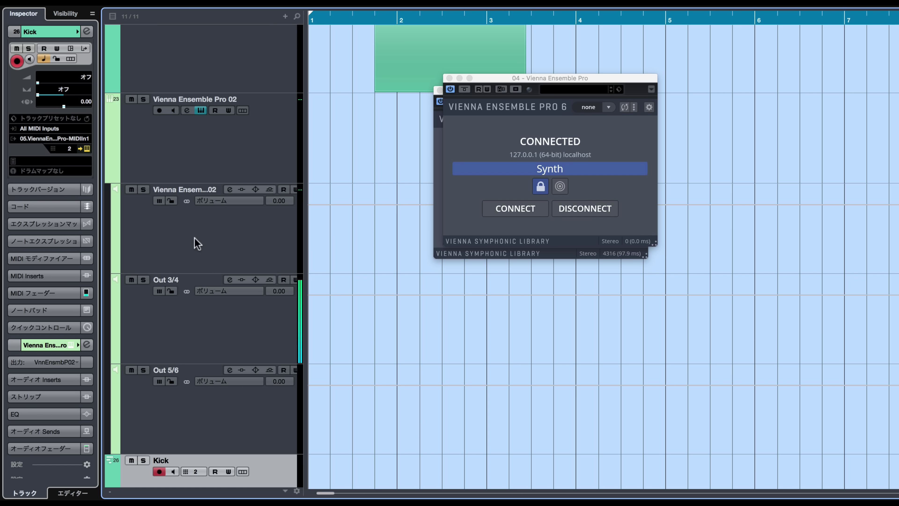
Audition the Stylus track, then set the Vienna Ensemble Pro 02 track's volume to -4.70 and its pan to L56.
scroll(163, 278, "down", 5)
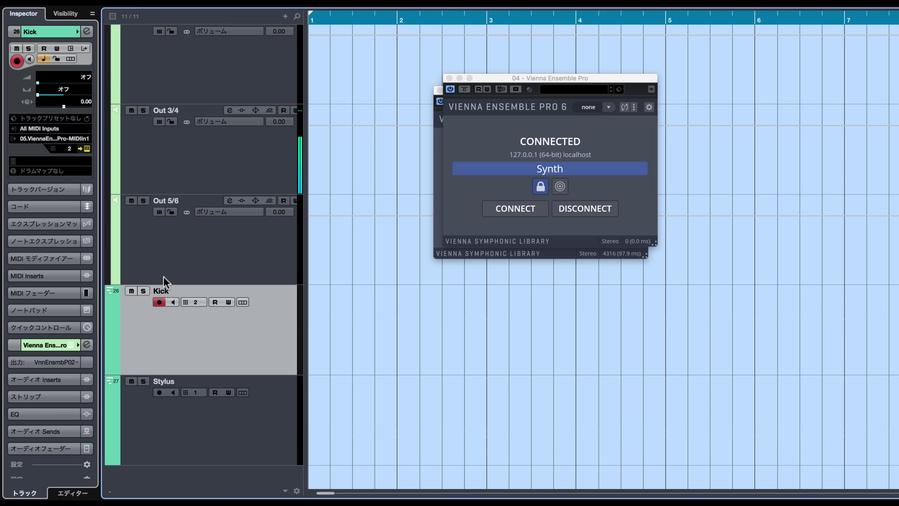
left_click(244, 439)
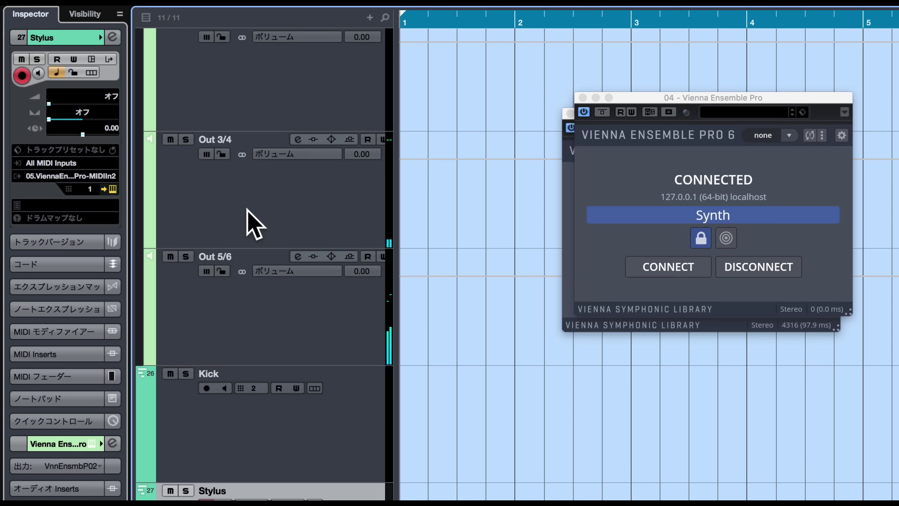
left_click(199, 173)
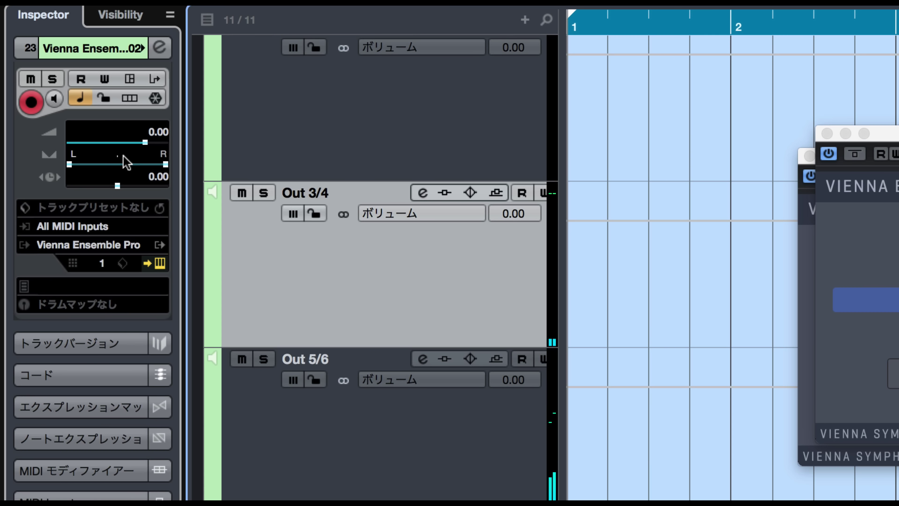
left_click_drag(77, 85, 69, 82)
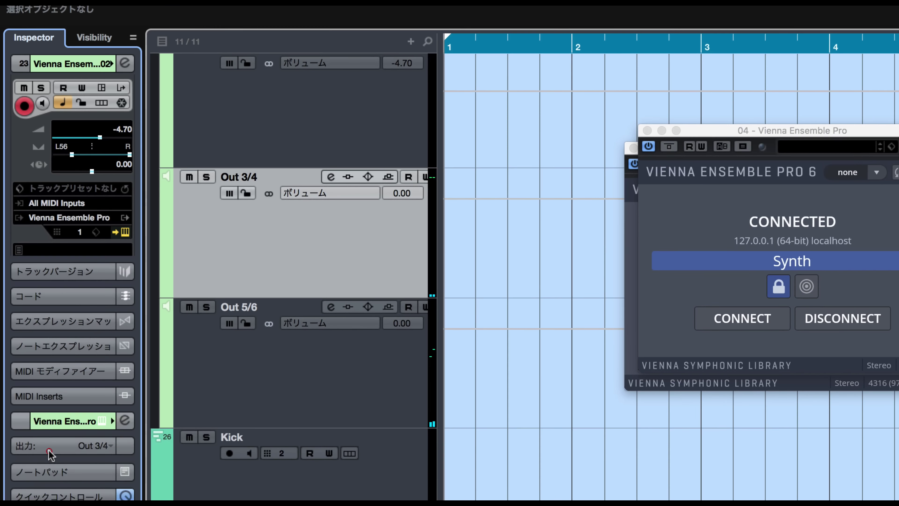
Insert the Native Instruments VST plug-in Kontakt 5 16out (Stereo to Stereo) as a channel in Vienna Ensemble Pro.
left_click(92, 48)
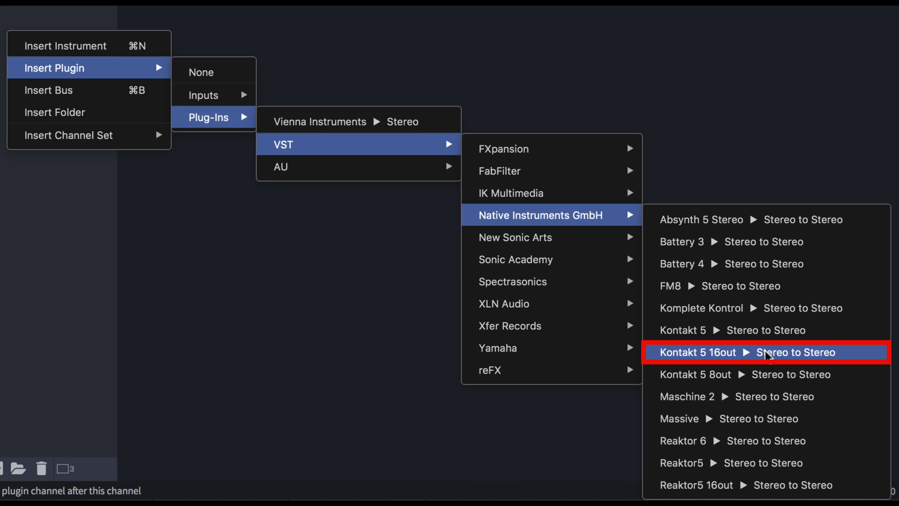
left_click(745, 352)
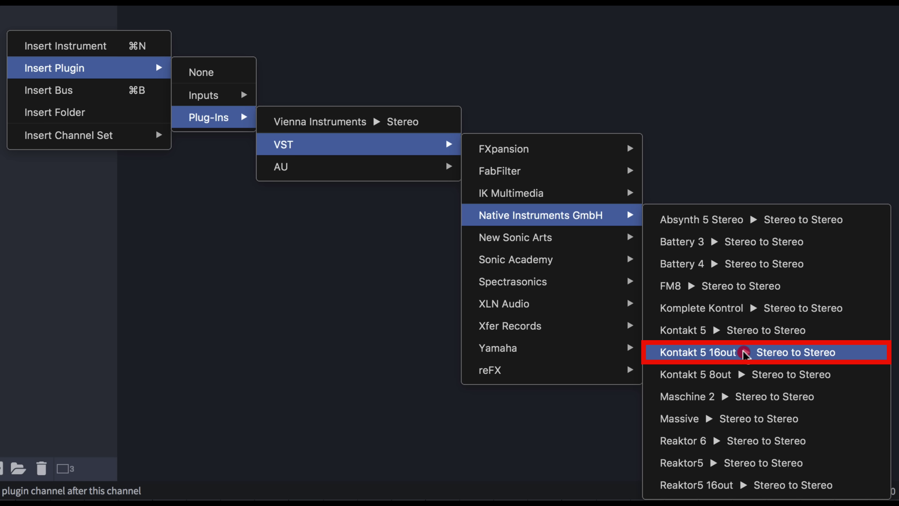
left_click(776, 354)
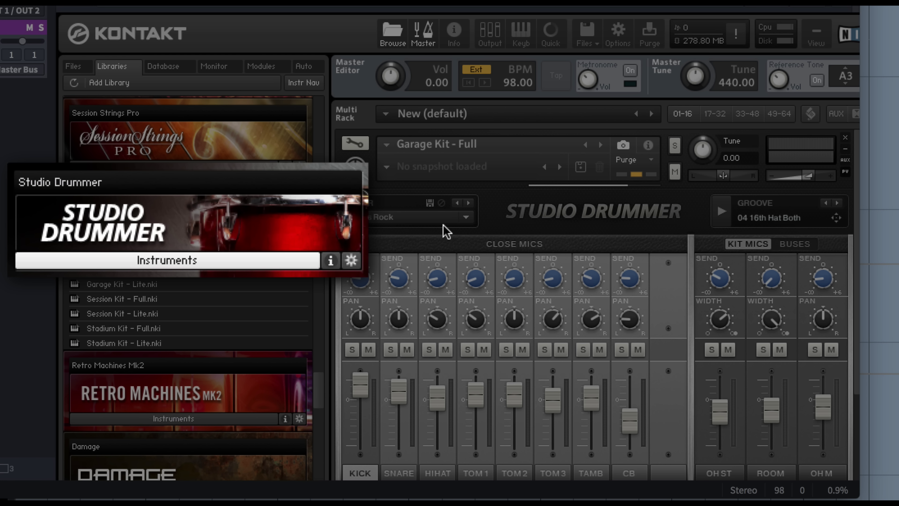
In the Studio Drummer mixer, set the Kick channel's output to st. 1 and the Snare channel's output to st. 2.
scroll(586, 225, "down", 5)
left_click(363, 327)
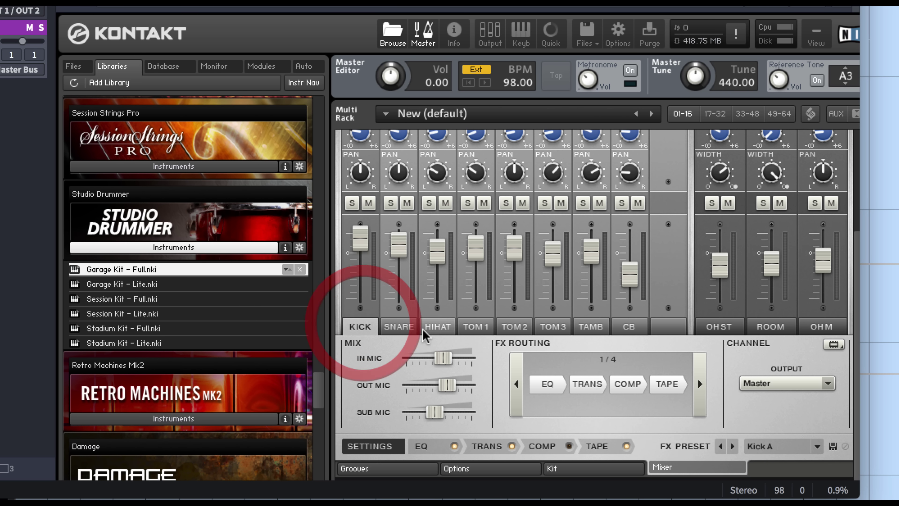
scroll(502, 333, "down", 1)
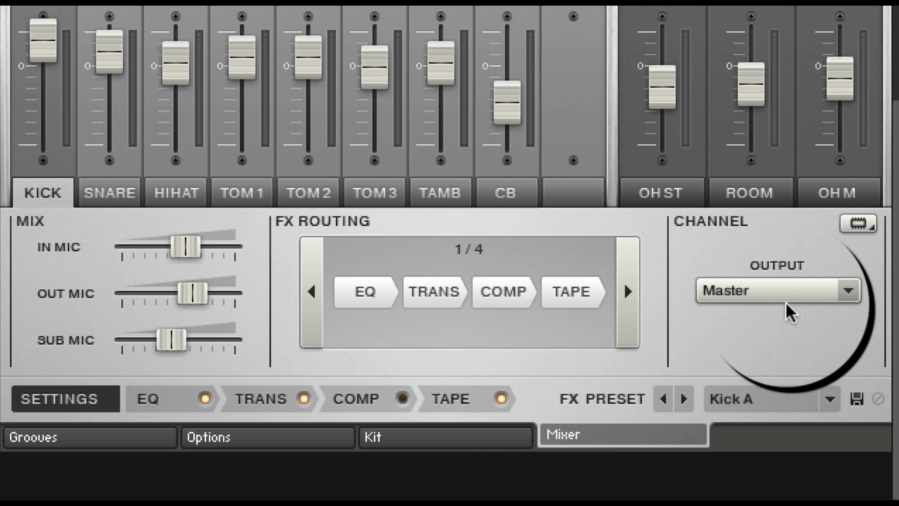
left_click(725, 286)
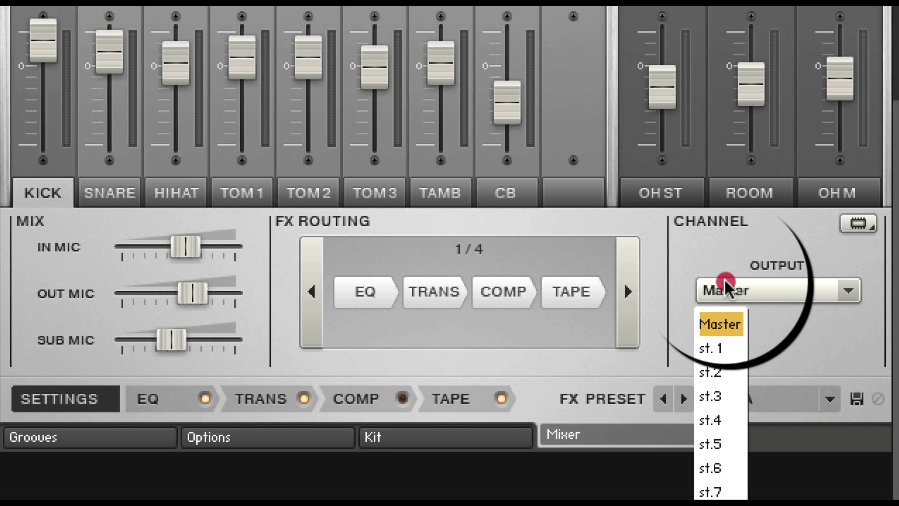
left_click(719, 345)
left_click(107, 192)
left_click(772, 290)
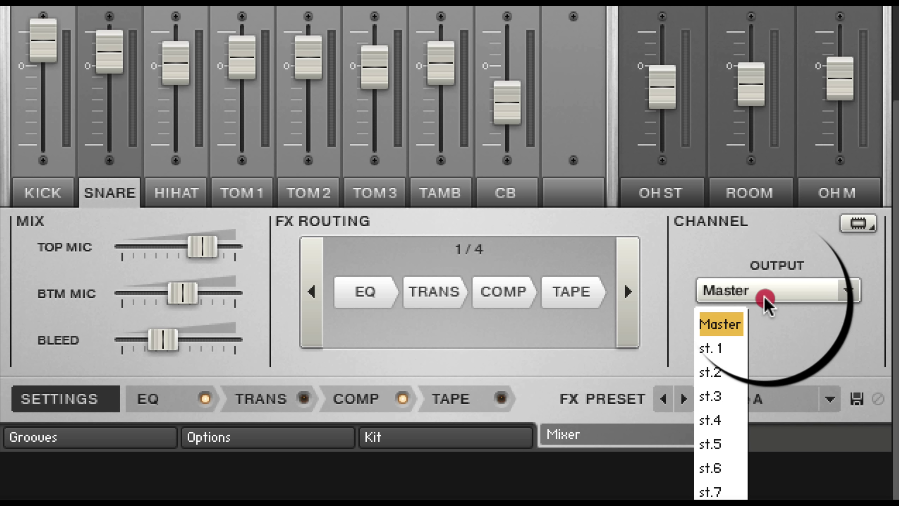
left_click(713, 373)
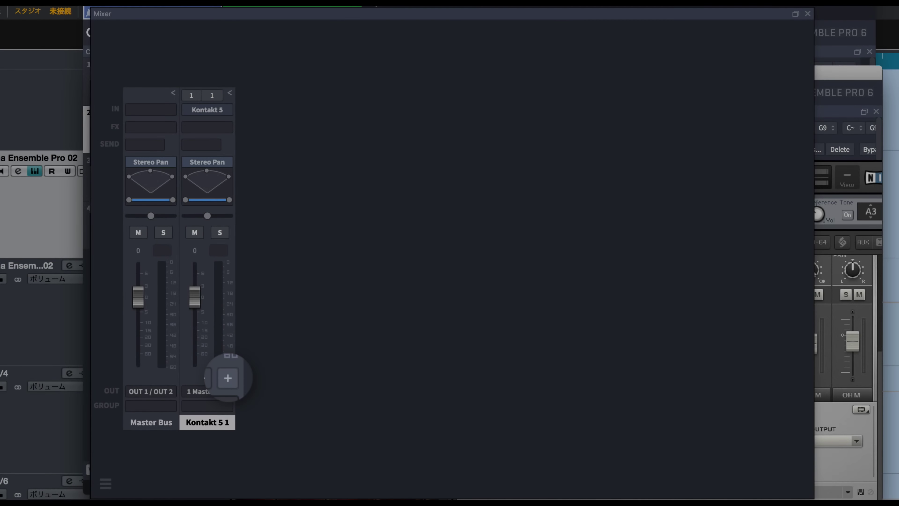
Add seven additional output channels to the Kontakt 5 1 channel in the Vienna Ensemble Pro mixer.
left_click(231, 378)
left_click(230, 377)
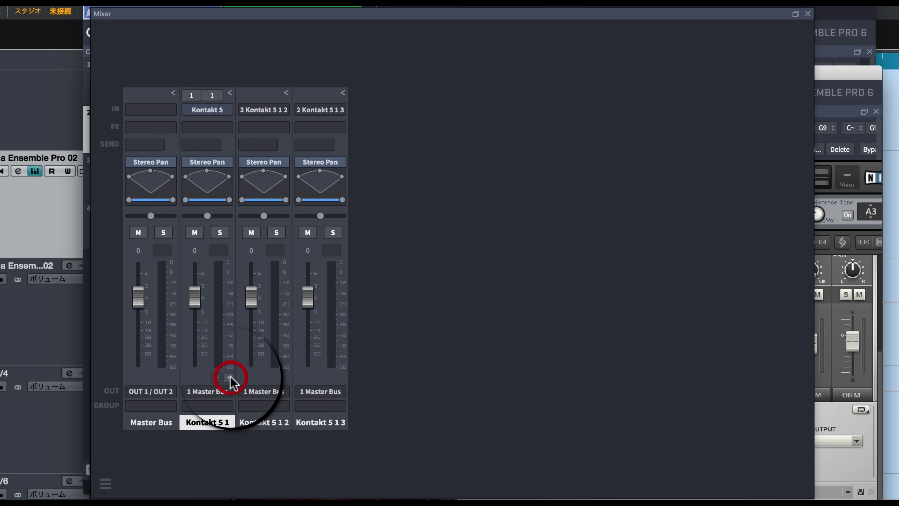
left_click(230, 378)
left_click(231, 378)
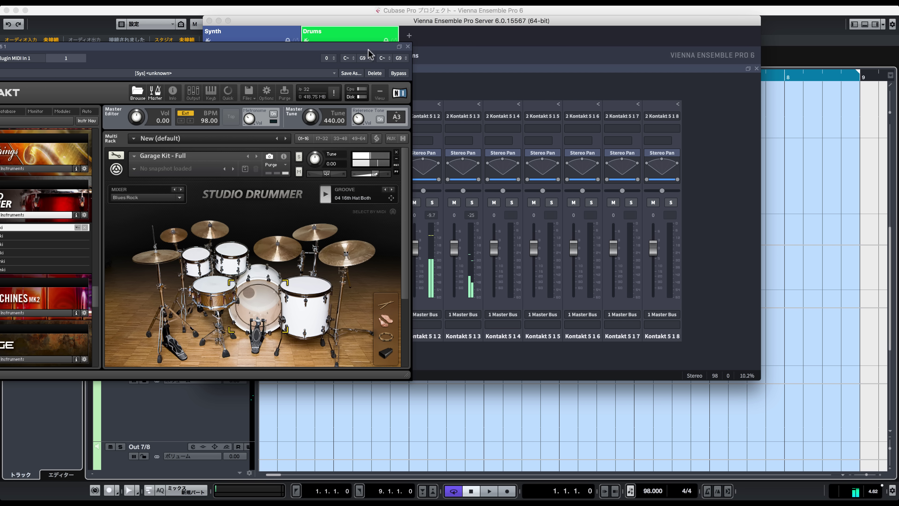
Move the Kontakt window aside and route Kontakt 5 1 to OUT 3 / OUT 4 and Kontakt 5 1 2 to OUT 5 / OUT 6.
left_click_drag(368, 50, 217, 59)
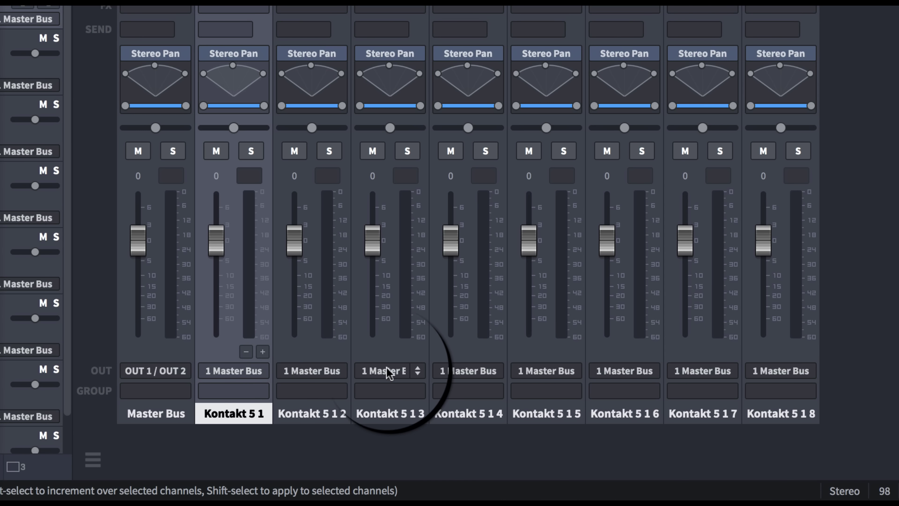
left_click(258, 370)
mouse_move(279, 444)
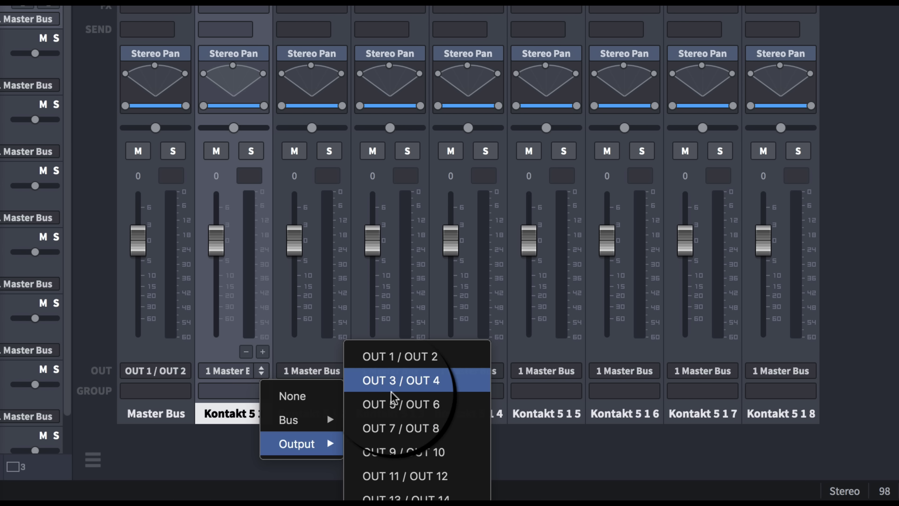
left_click(382, 267)
left_click(332, 371)
left_click(359, 444)
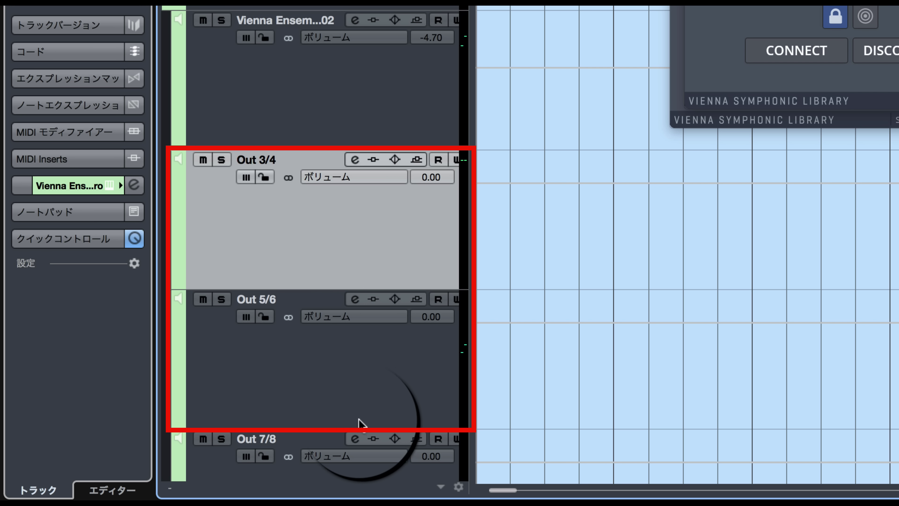
left_click(337, 411)
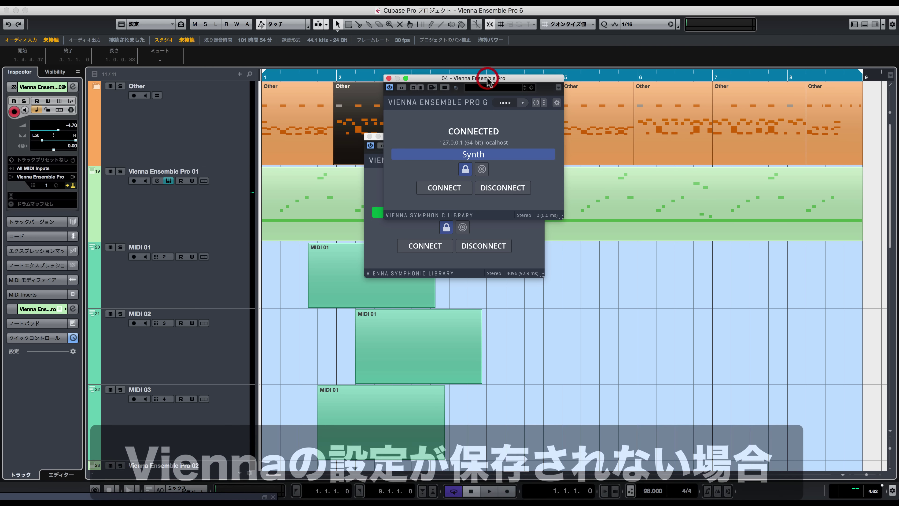
Place the Drums and Synth plug-in windows one above the other and decouple both from their instances.
left_click_drag(489, 82, 466, 268)
left_click(518, 147)
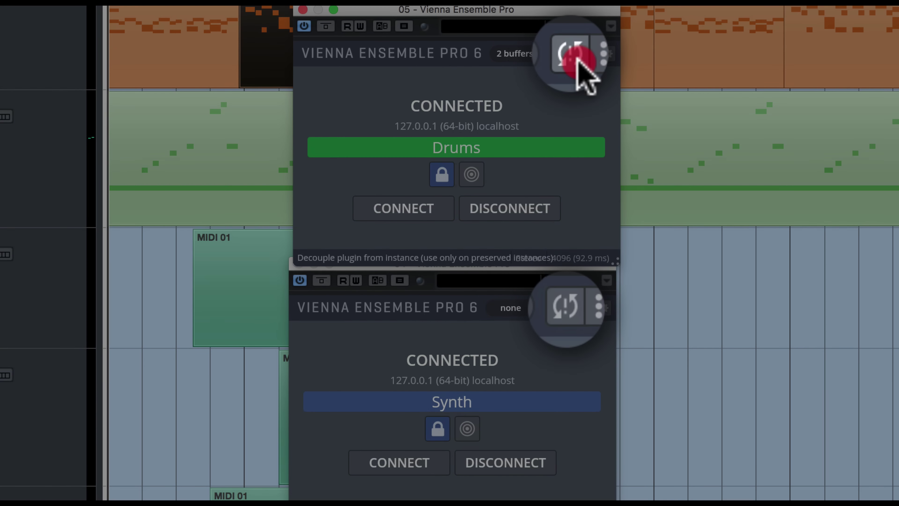
left_click(570, 54)
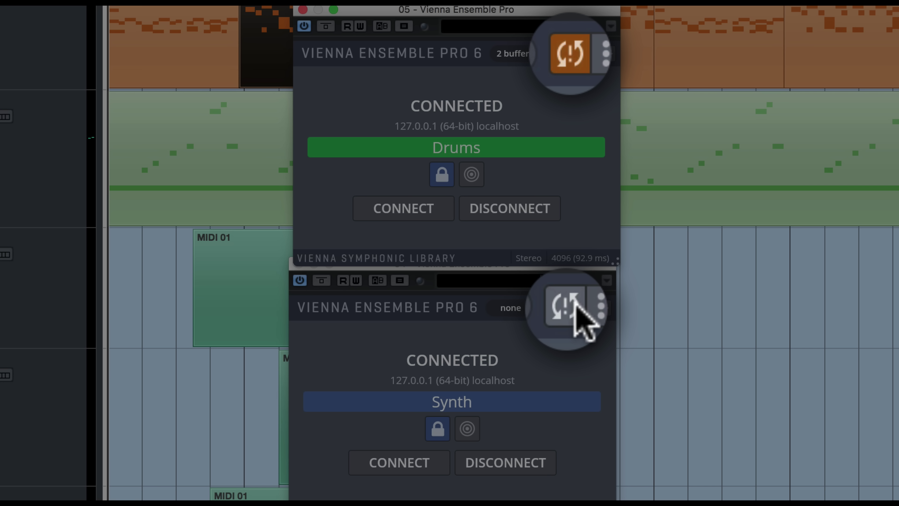
left_click(572, 309)
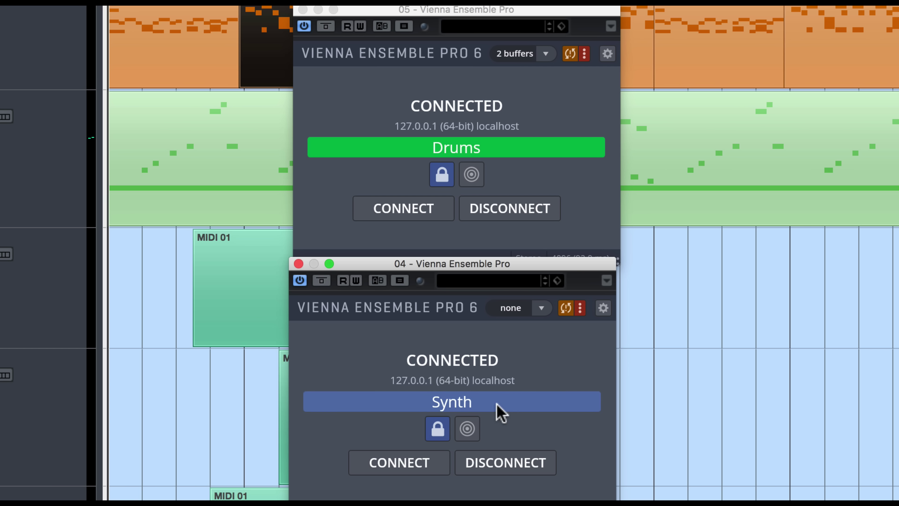
Turn off decoupling for both the Drums and Synth plug-ins.
left_click(575, 57)
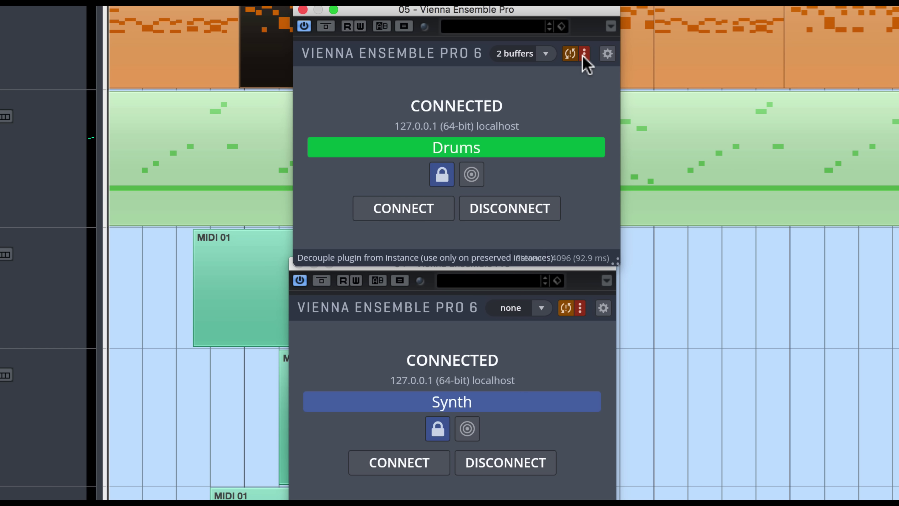
left_click(571, 53)
left_click(568, 306)
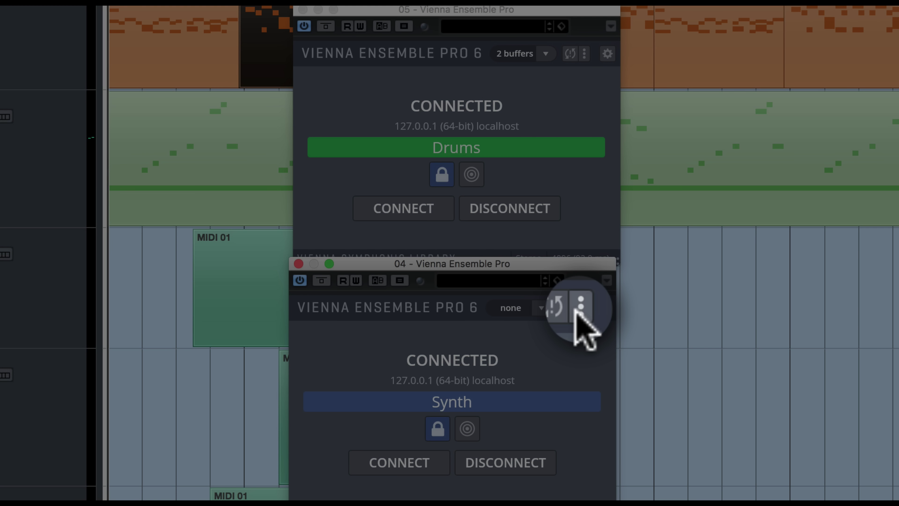
Toggle decoupling for all Vienna Ensemble Pro plug-ins at once from the Synth plug-in window.
left_click(578, 310)
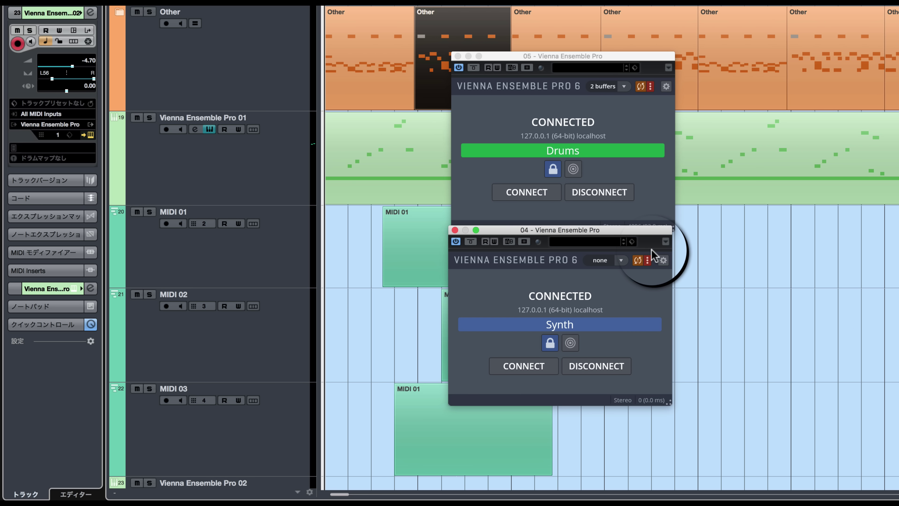
left_click(649, 261)
left_click(648, 261)
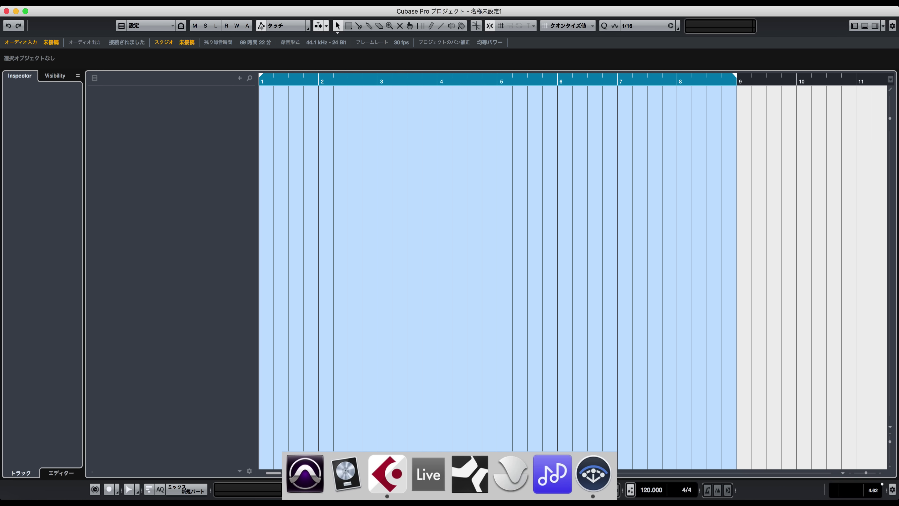
Bring up the Vienna Ensemble Pro server, return to the empty Cubase project, and add a Vienna Ensemble Pro instrument track.
left_click(607, 475)
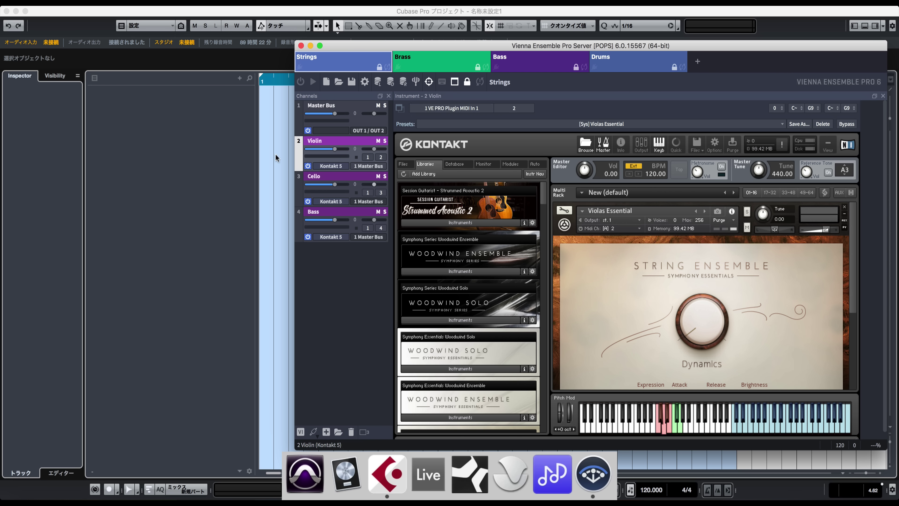
left_click(167, 158)
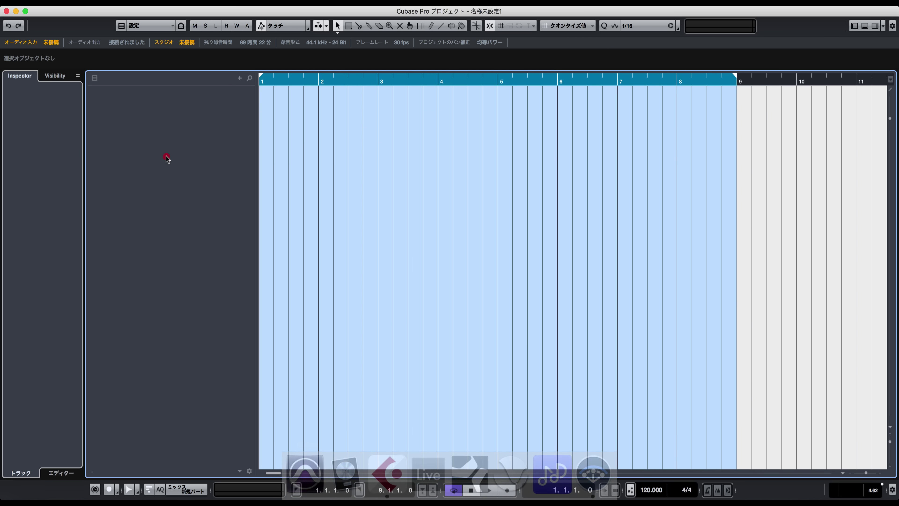
right_click(167, 158)
left_click(227, 186)
left_click(450, 323)
key("Return")
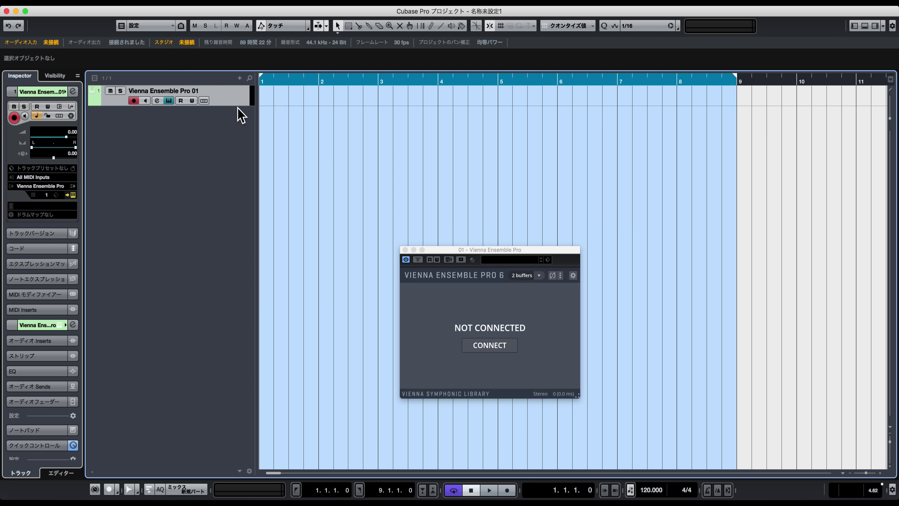
Duplicate the Vienna Ensemble Pro 01 track to make four Vienna Ensemble Pro instrument tracks.
right_click(223, 94)
left_click(237, 124)
right_click(225, 135)
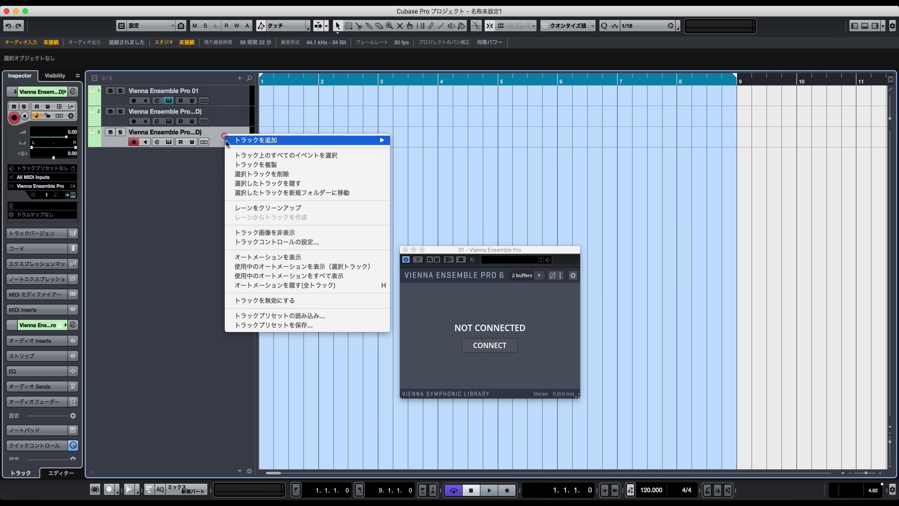
left_click(232, 166)
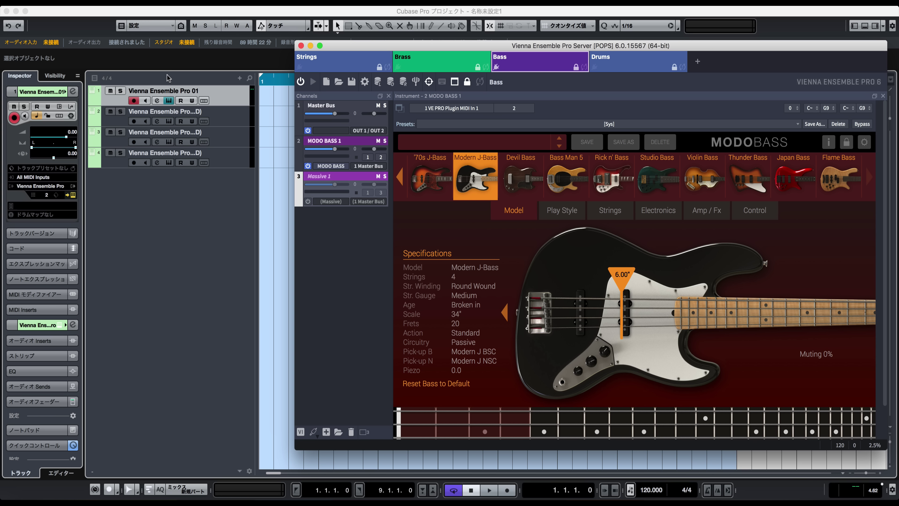